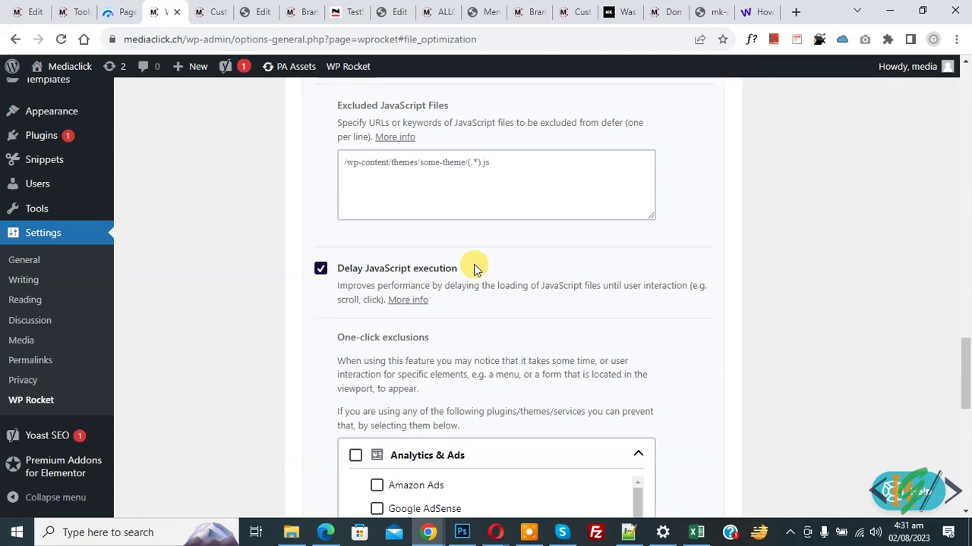
pyautogui.scroll(-1, 485, 271)
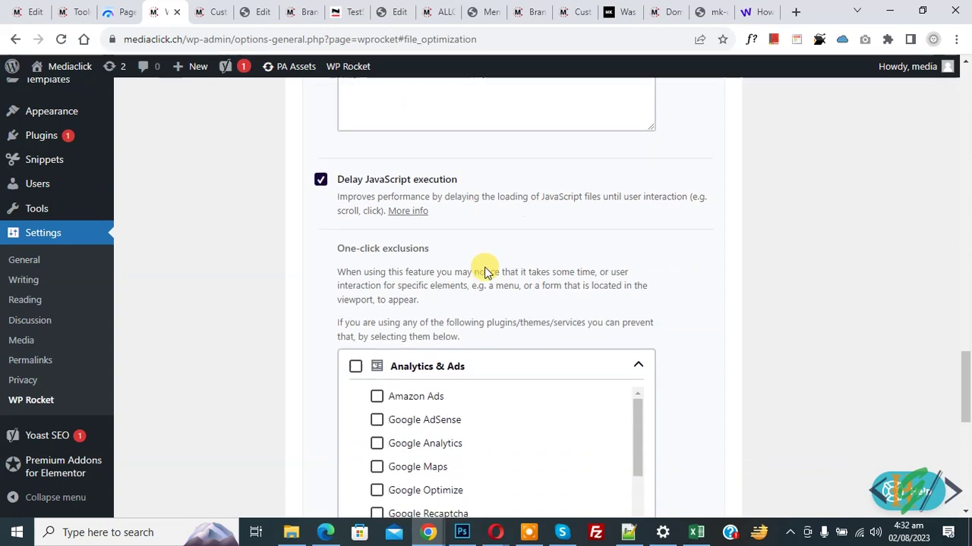
pyautogui.scroll(-4, 486, 269)
pyautogui.scroll(-2, 466, 260)
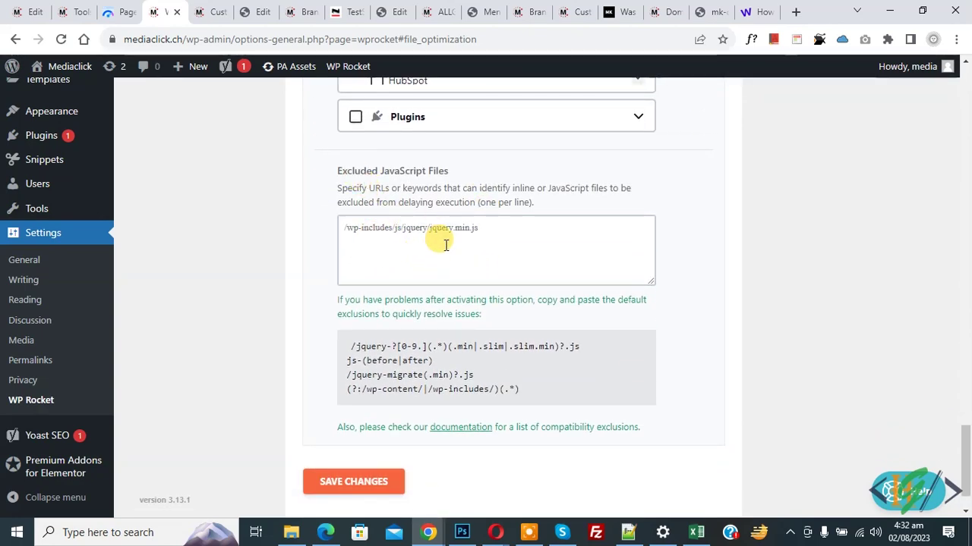
pyautogui.scroll(3, 445, 249)
pyautogui.scroll(3, 445, 250)
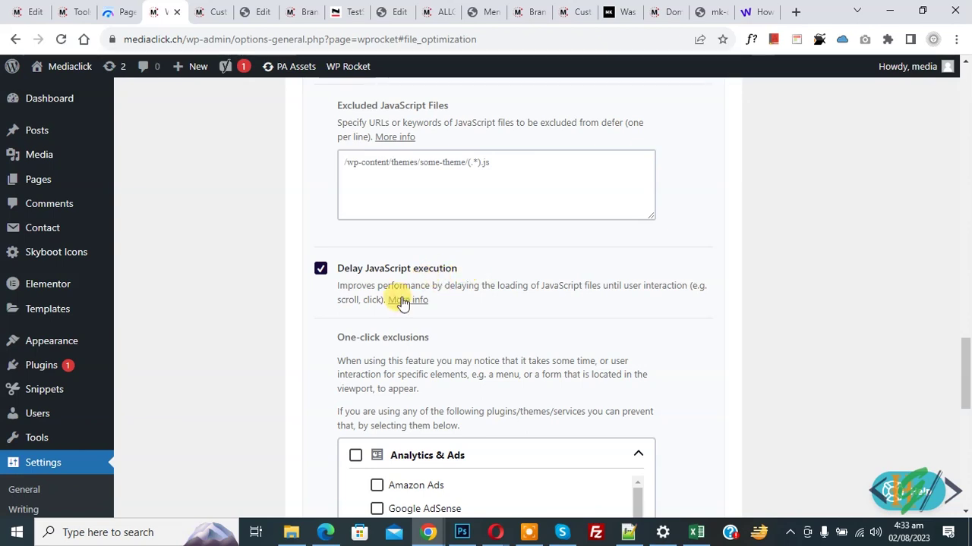
pyautogui.moveTo(41, 135)
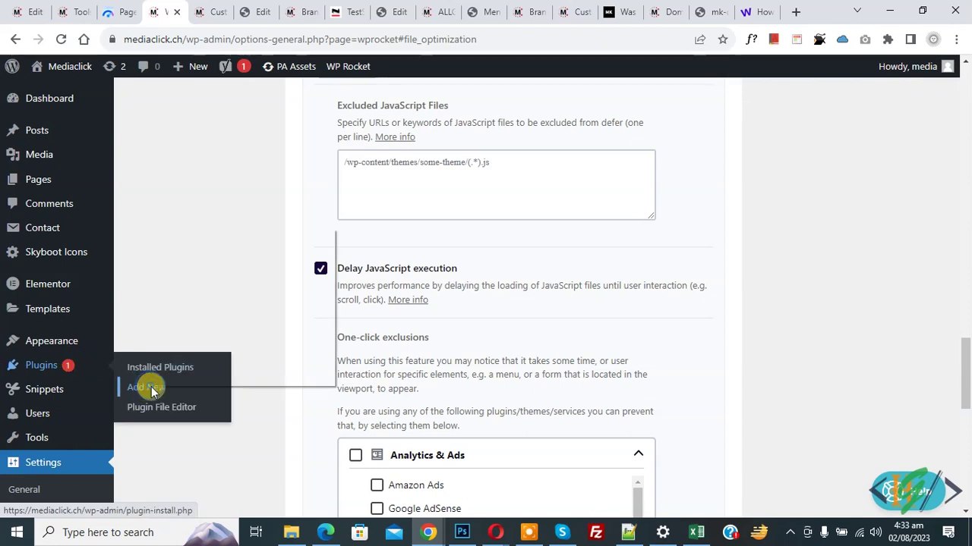
pyautogui.rightClick(151, 389)
# Search the plugin directory for 'wpcode', then install and activate the WPCode plugin
pyautogui.click(207, 240)
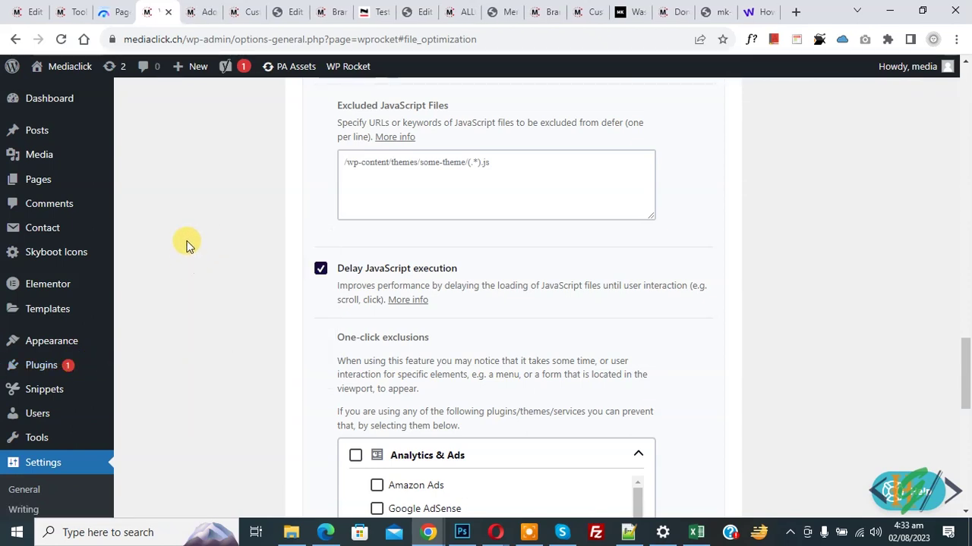
pyautogui.click(199, 12)
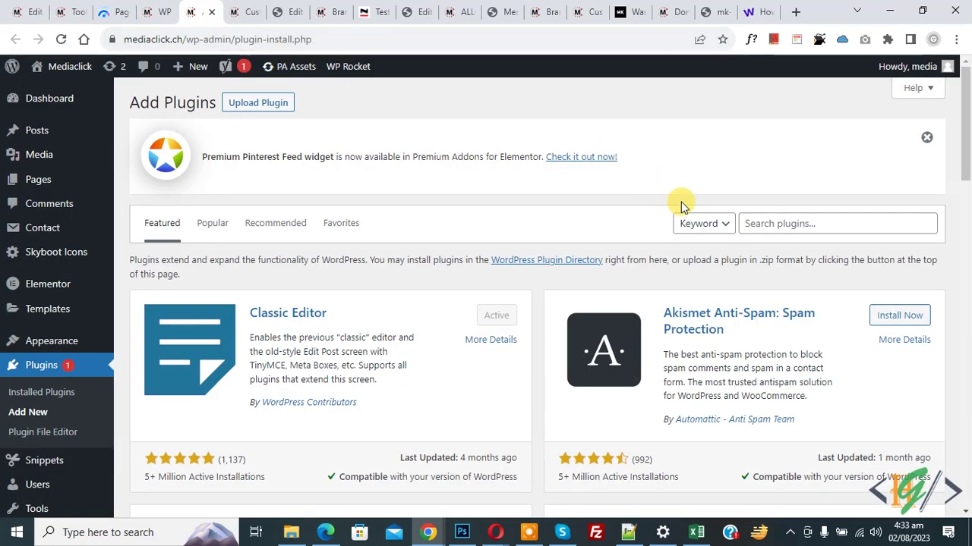
pyautogui.click(791, 222)
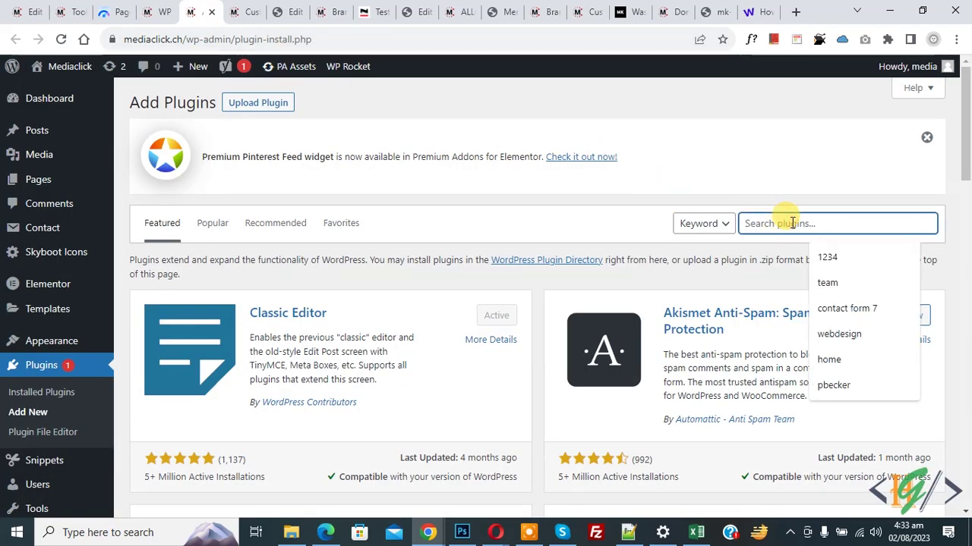
pyautogui.write('wpcode')
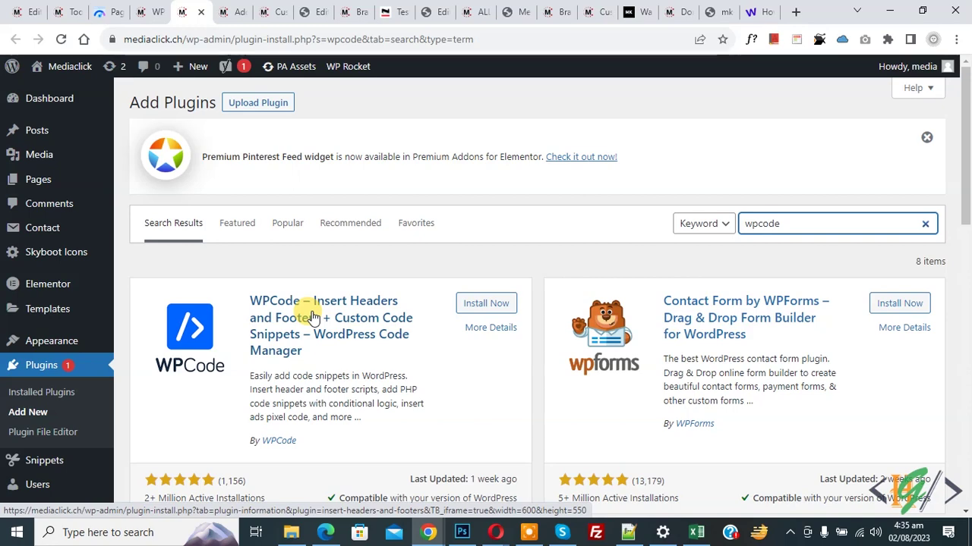
pyautogui.click(483, 307)
pyautogui.click(485, 307)
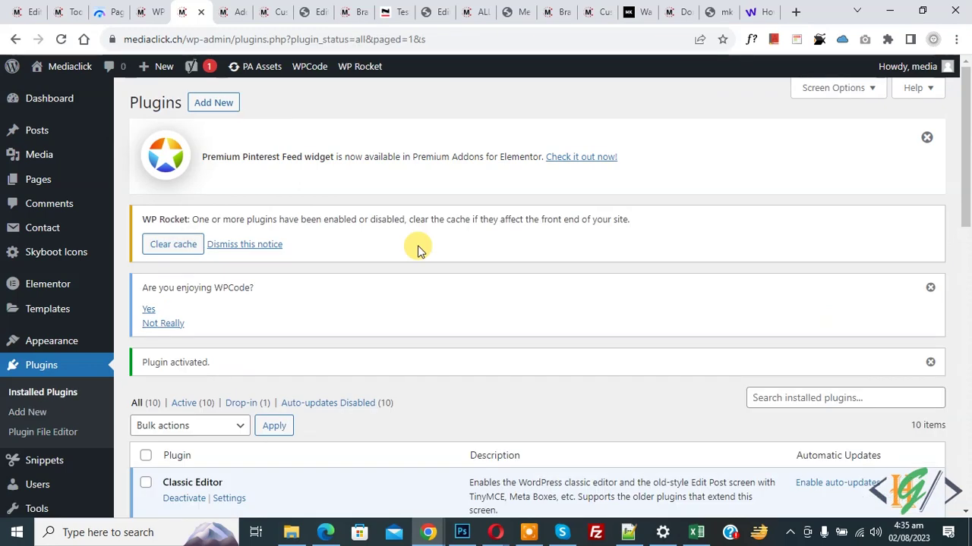
# Paste the timingDelayExecution touch-trigger script into WPCode's Global Footer box and save
pyautogui.scroll(-2, 418, 236)
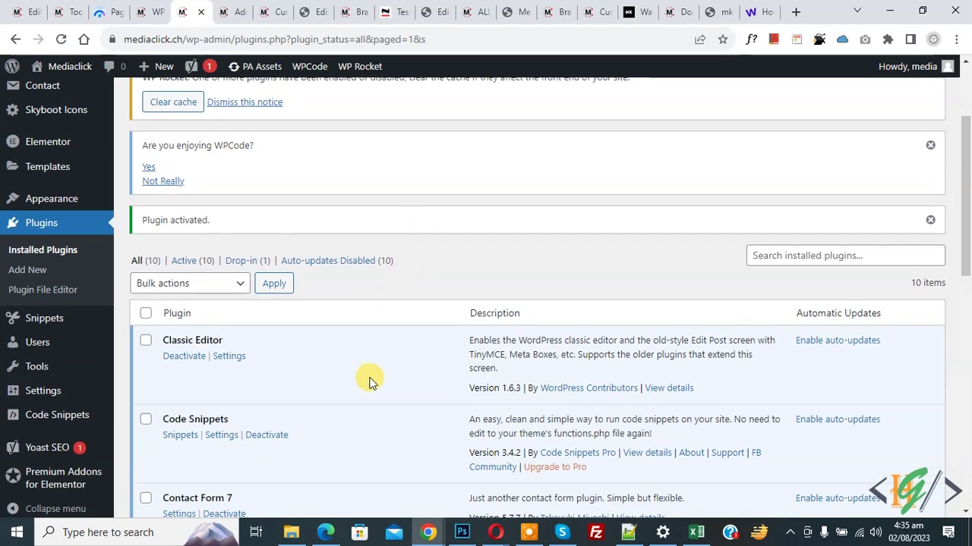
pyautogui.moveTo(56, 415)
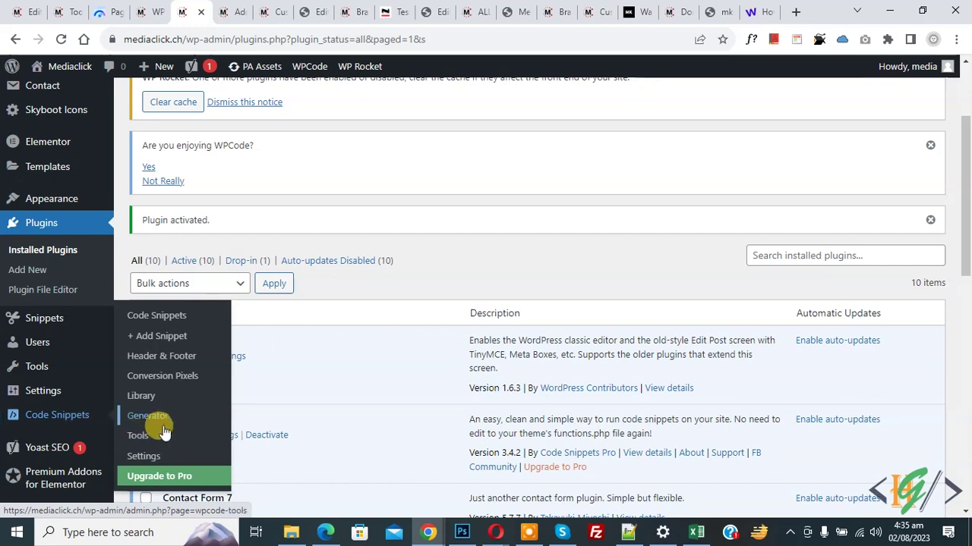
pyautogui.click(165, 363)
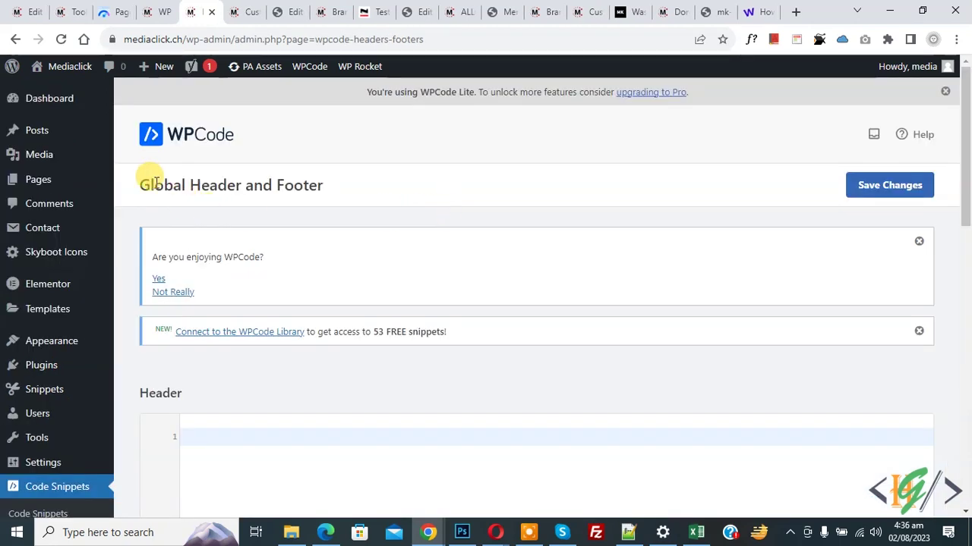
pyautogui.moveTo(152, 185); pyautogui.dragTo(397, 190)
pyautogui.click(399, 189)
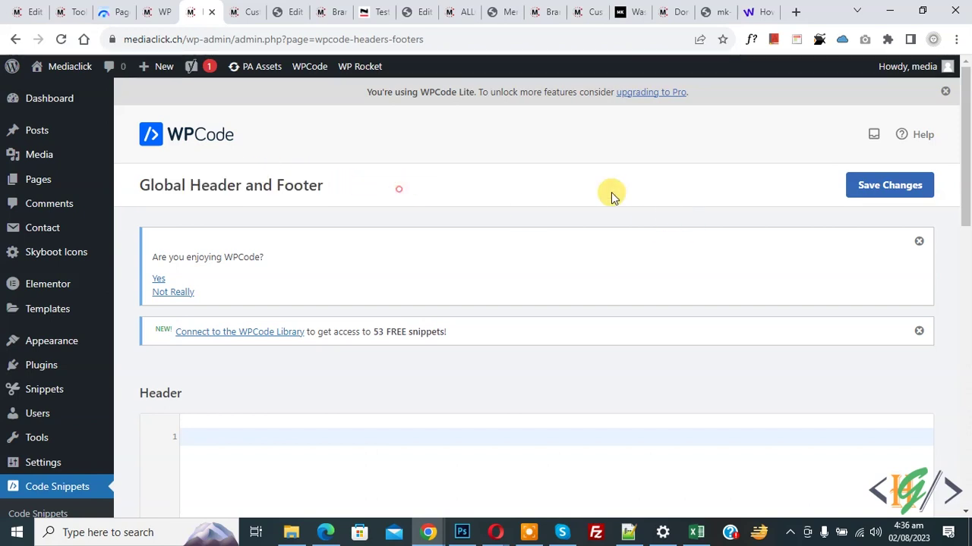
pyautogui.moveTo(965, 196); pyautogui.dragTo(968, 431)
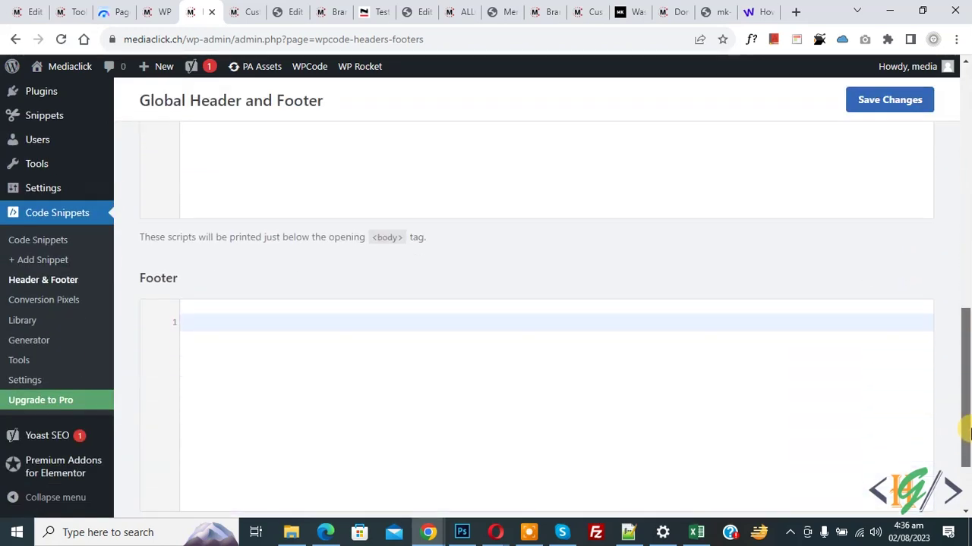
pyautogui.click(387, 350)
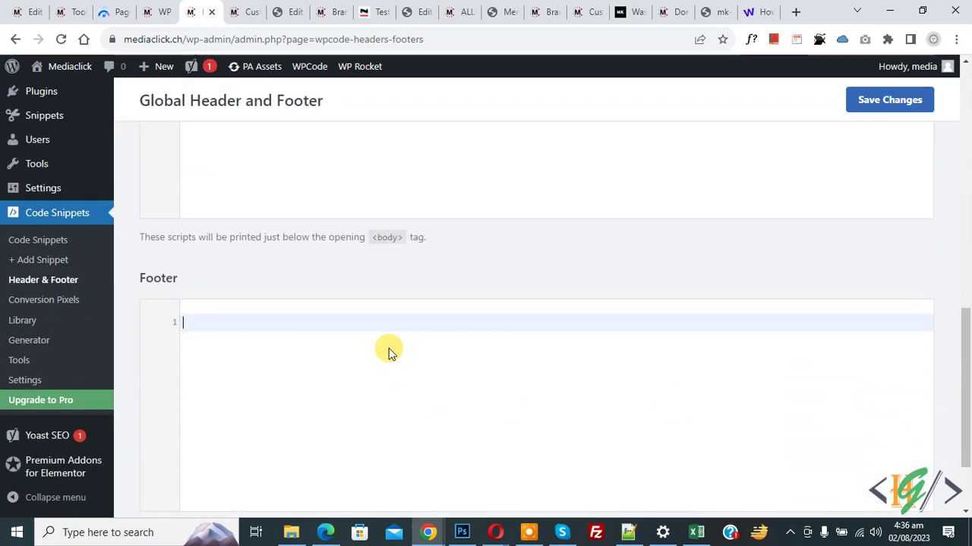
pyautogui.write('<script id="timingDelayExecution"> // 500 milliseconds after a page loaded, trigger a fake user interaction. // If your site is fast, adjust the 500 milliseconds accordingly. window.onload = () => setTimeout(() => window.dispatchEvent(new Event(\'touchend\')), 500); </script>')
pyautogui.moveTo(251, 396)
pyautogui.mouseDown()
pyautogui.moveTo(174, 375)
pyautogui.moveTo(160, 326)
pyautogui.mouseUp()
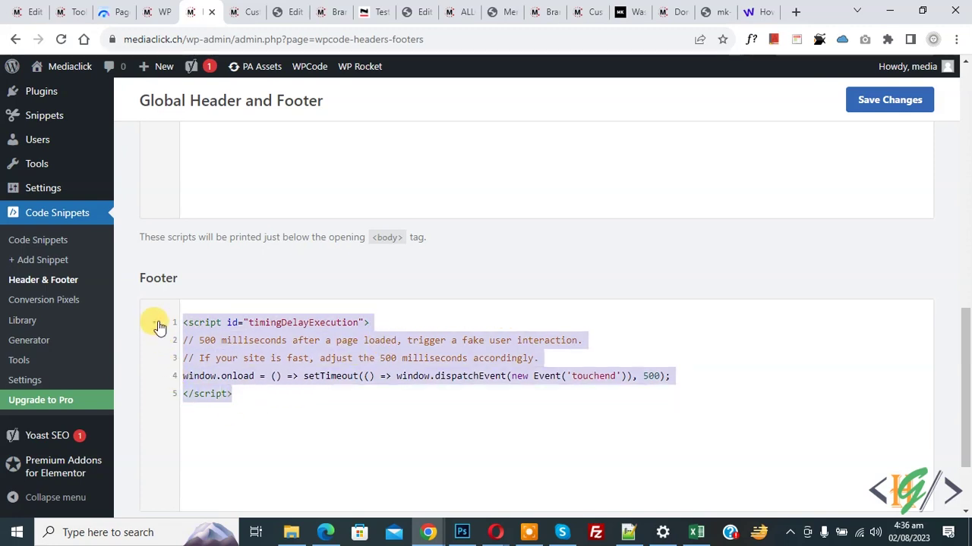
pyautogui.click(890, 101)
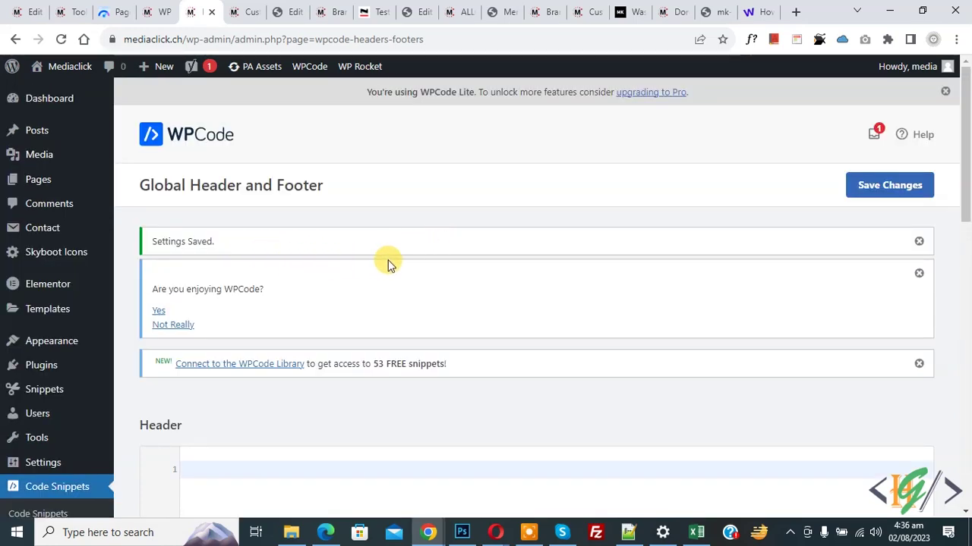
# Copy the script ID timingDelayExecution and return to the WP Rocket settings
pyautogui.scroll(-5, 390, 251)
pyautogui.scroll(-4, 389, 250)
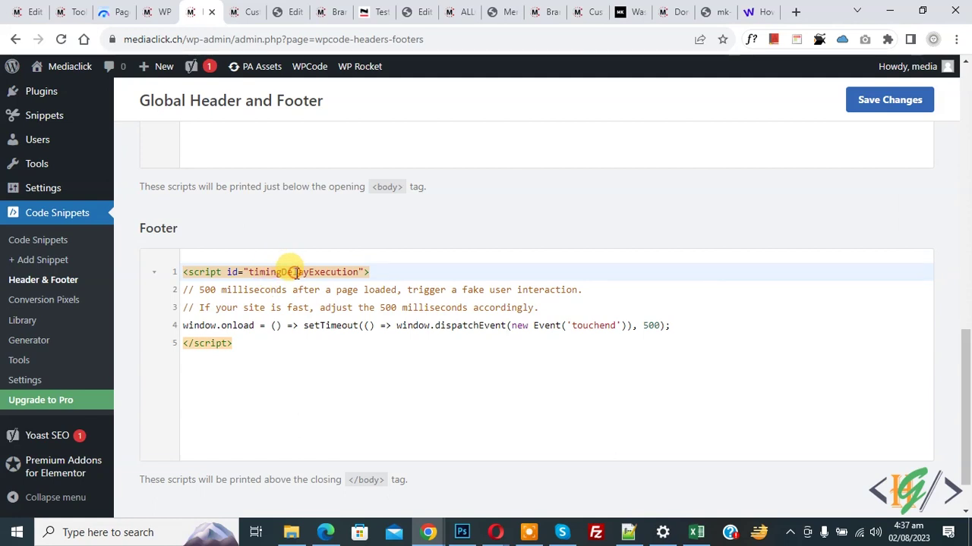
pyautogui.doubleClick(296, 273)
pyautogui.hotkey('ctrl', 'c')
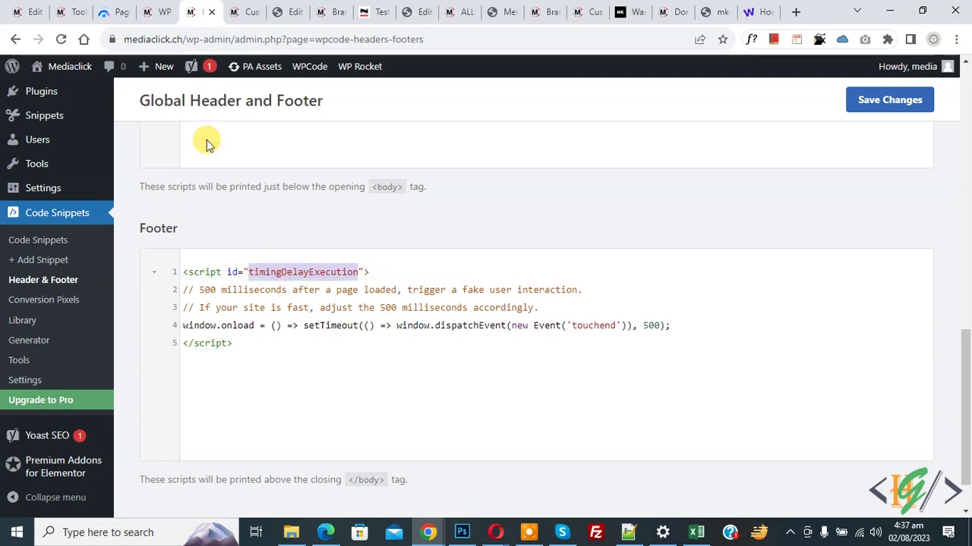
pyautogui.click(159, 12)
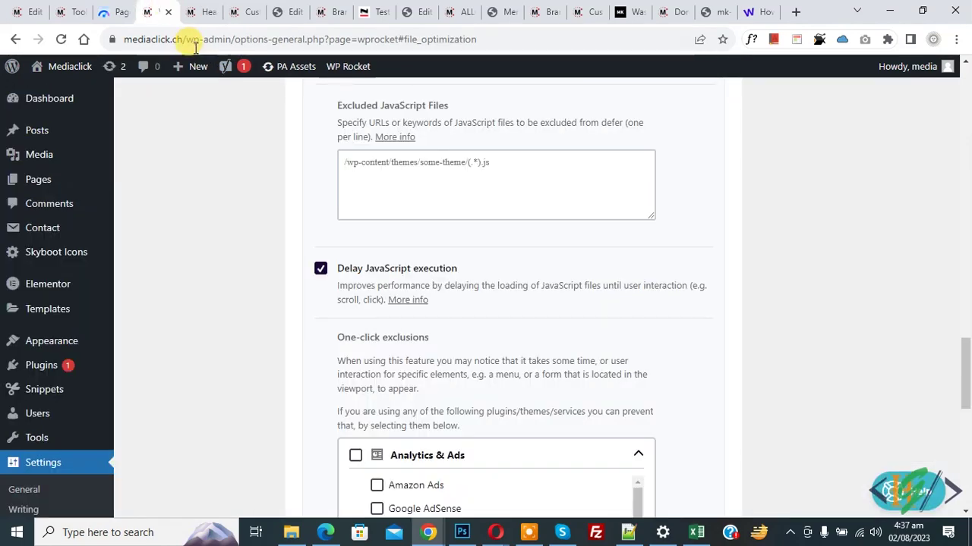
# Reload WP Rocket settings, paste timingDelayExecution into Excluded JavaScript Files, and save changes
pyautogui.click(61, 39)
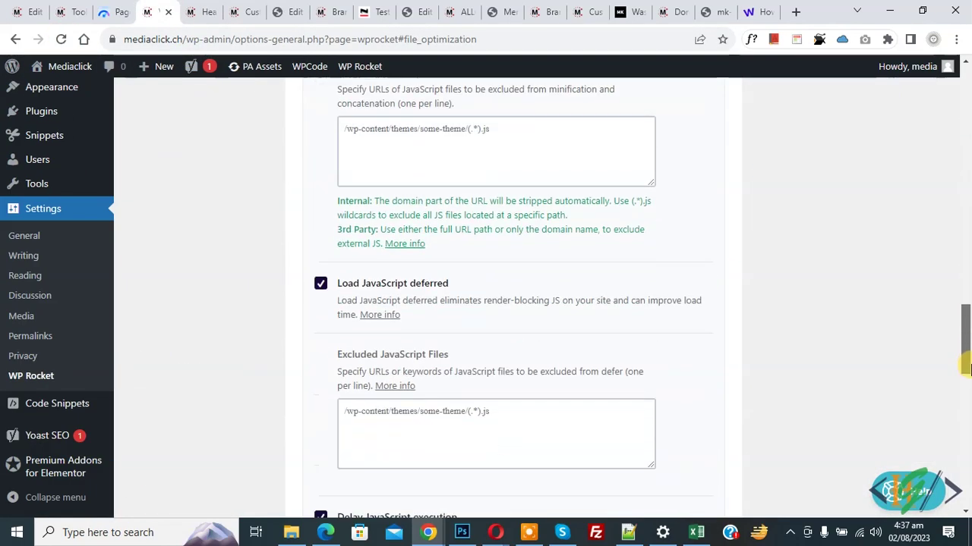
pyautogui.moveTo(967, 367); pyautogui.dragTo(966, 390)
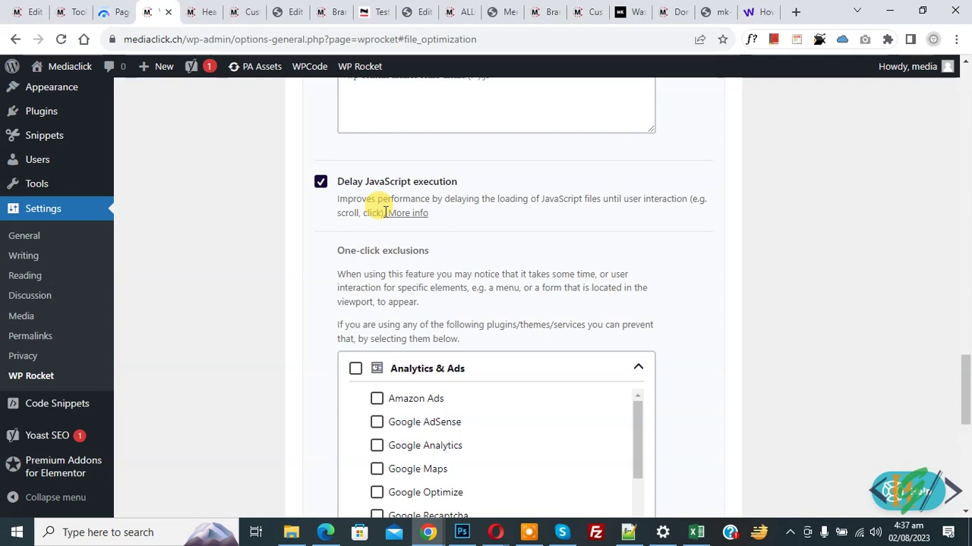
pyautogui.moveTo(965, 389); pyautogui.dragTo(968, 429)
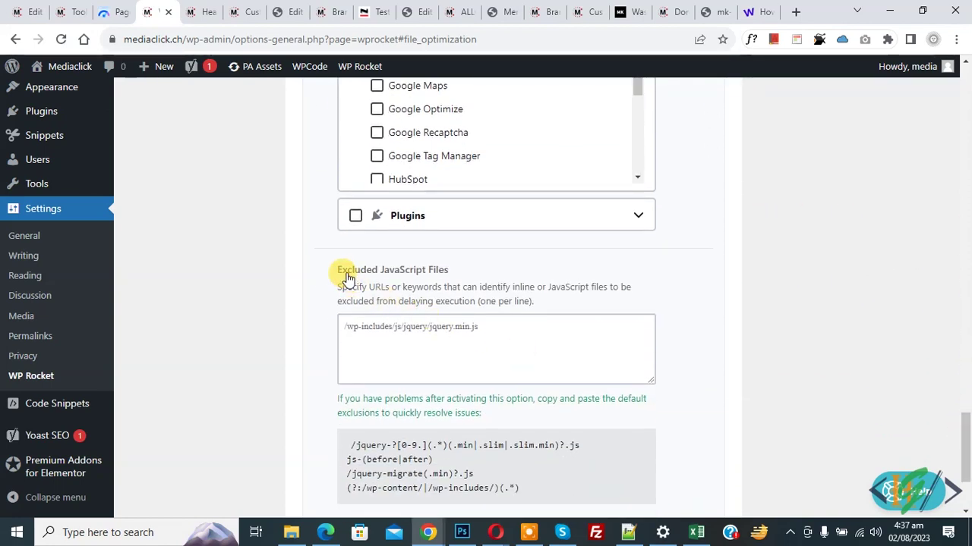
pyautogui.click(372, 324)
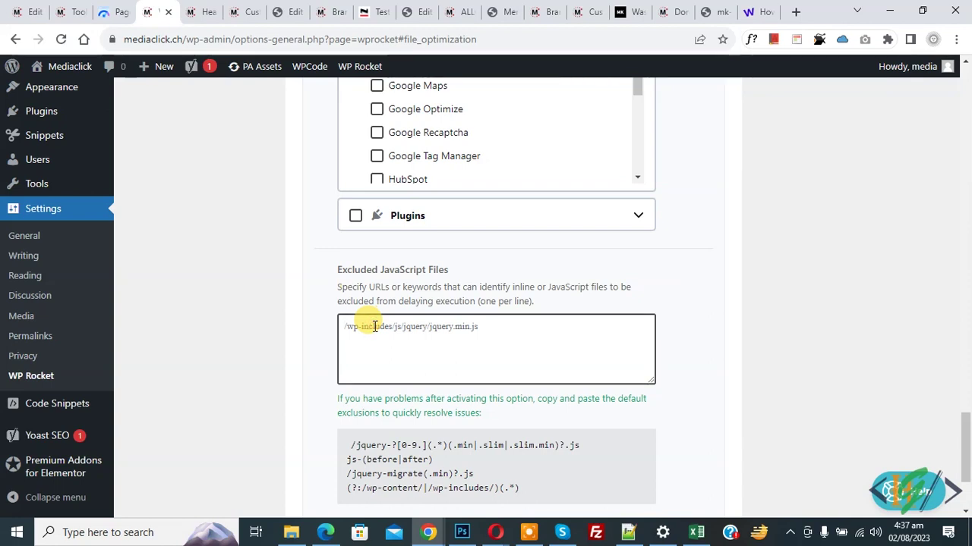
pyautogui.hotkey('ctrl', 'v')
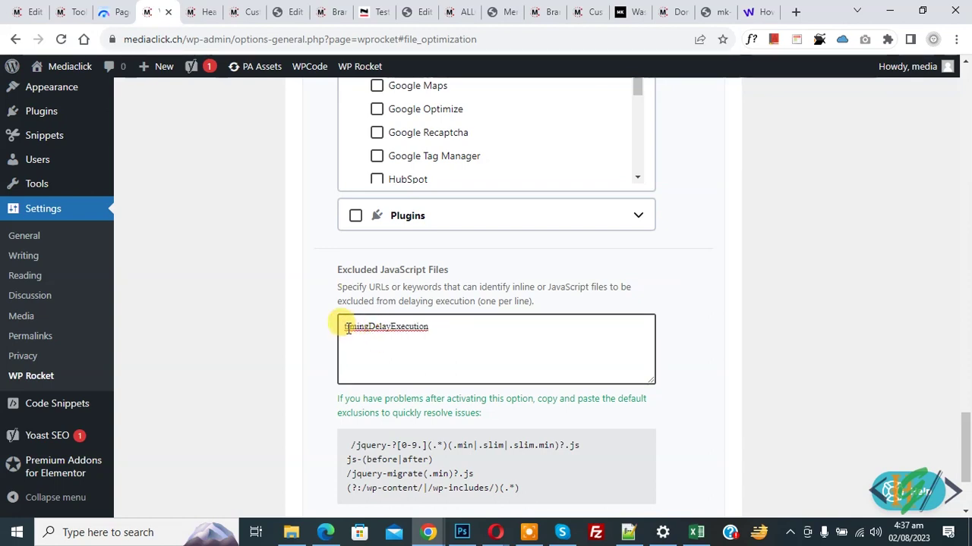
pyautogui.moveTo(966, 428); pyautogui.dragTo(967, 451)
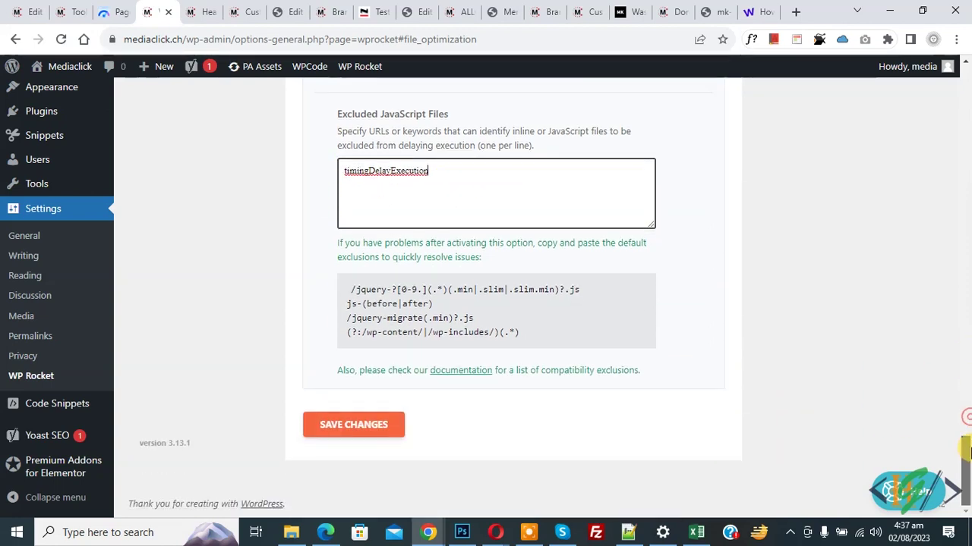
pyautogui.click(363, 428)
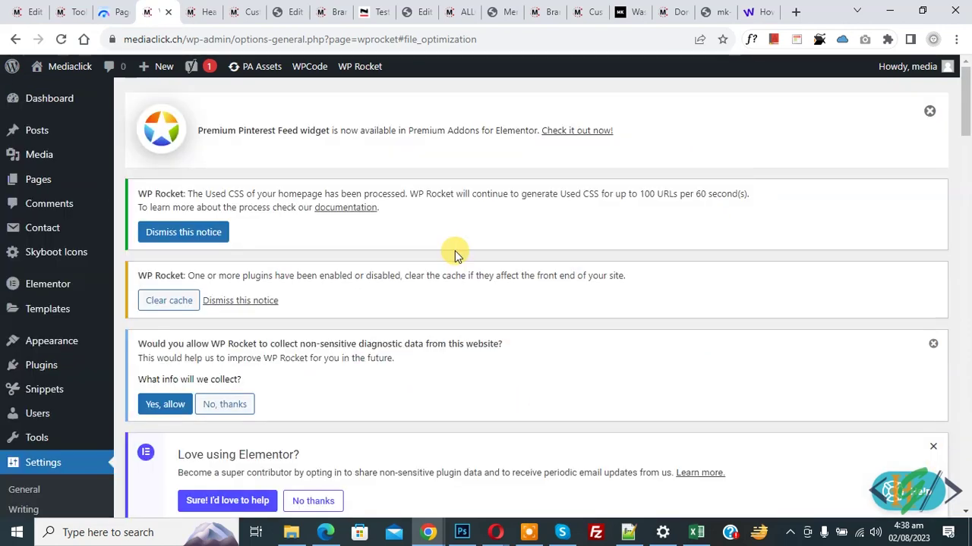
pyautogui.moveTo(360, 67)
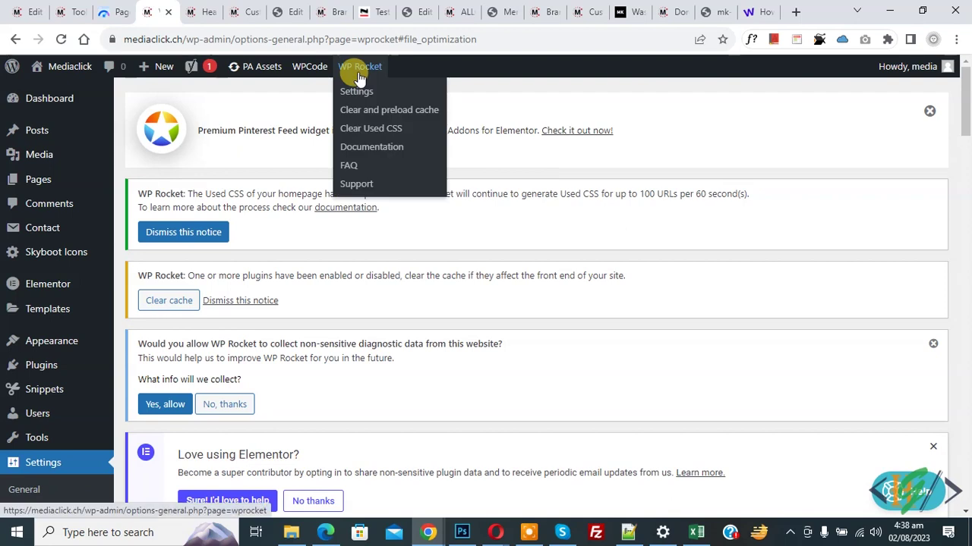
# Clear and preload the WP Rocket cache, clear Used CSS, and review the processing notice
pyautogui.click(361, 121)
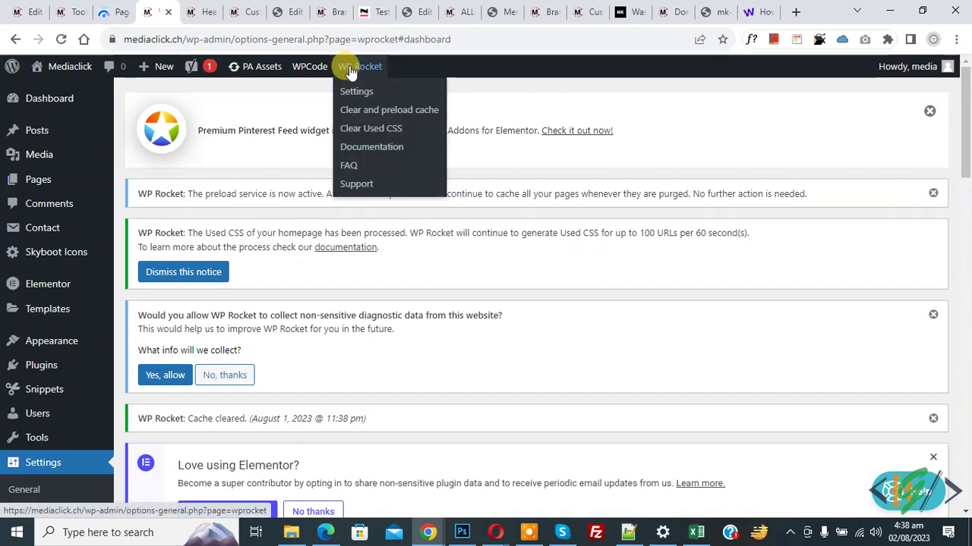
pyautogui.click(362, 132)
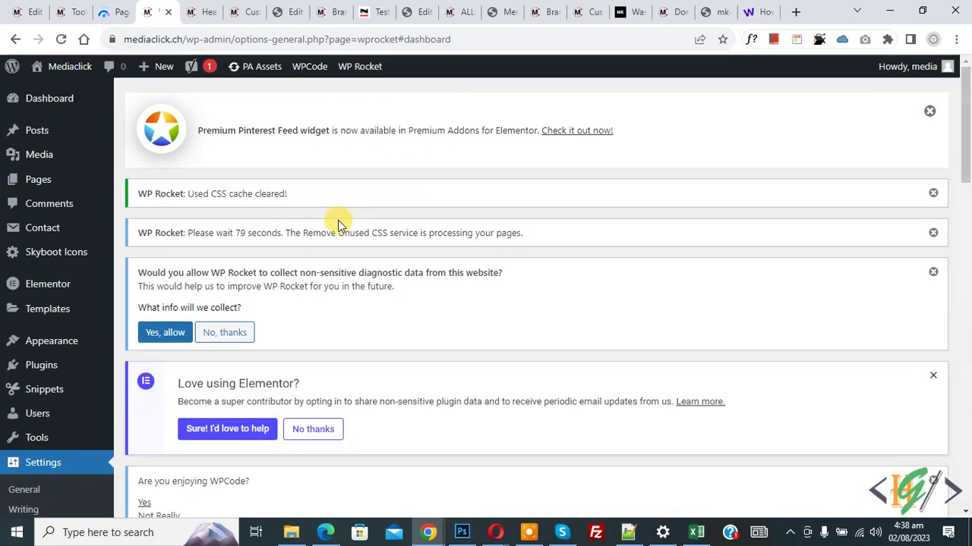
pyautogui.moveTo(141, 229); pyautogui.dragTo(230, 235)
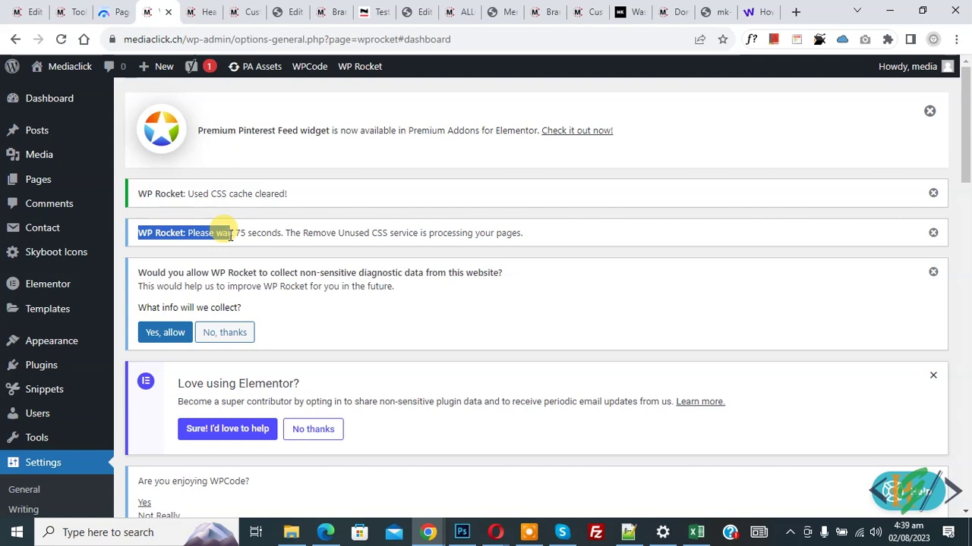
pyautogui.moveTo(230, 235); pyautogui.dragTo(261, 229)
pyautogui.click(315, 231)
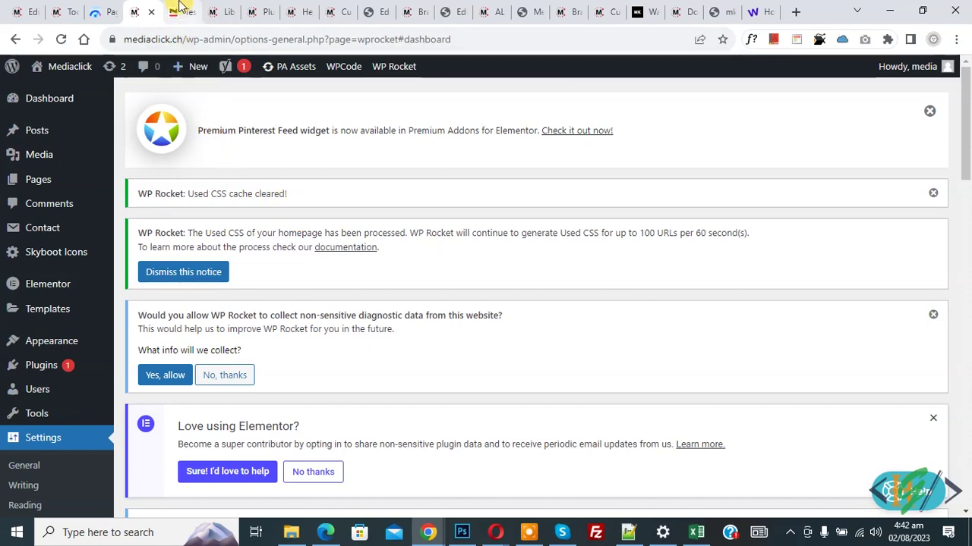
pyautogui.click(179, 6)
pyautogui.hotkey('ctrl', 'v')
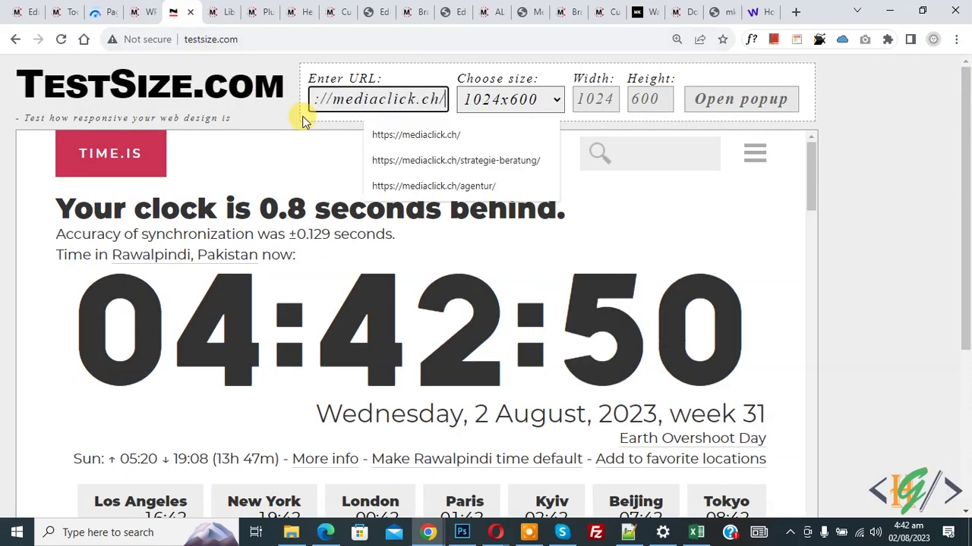
pyautogui.doubleClick(584, 99)
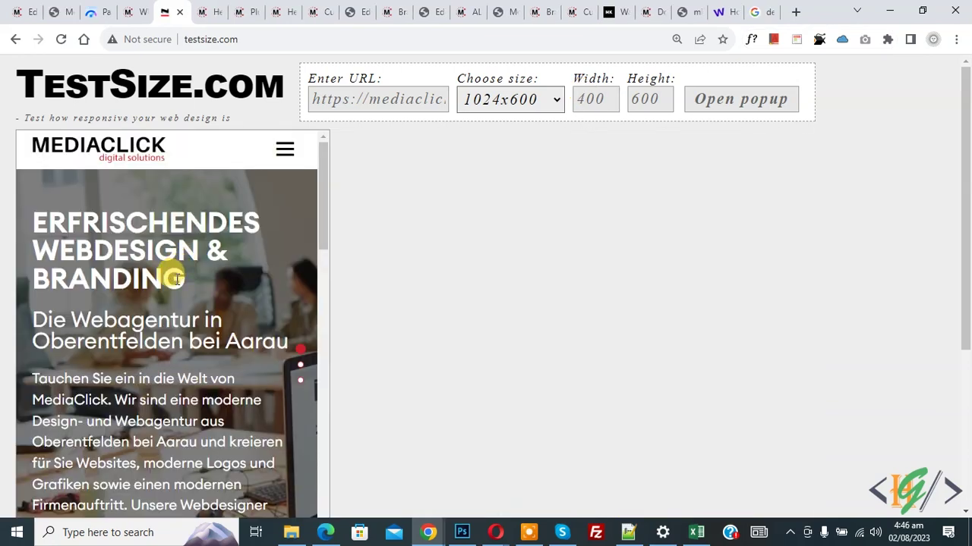
pyautogui.click(285, 151)
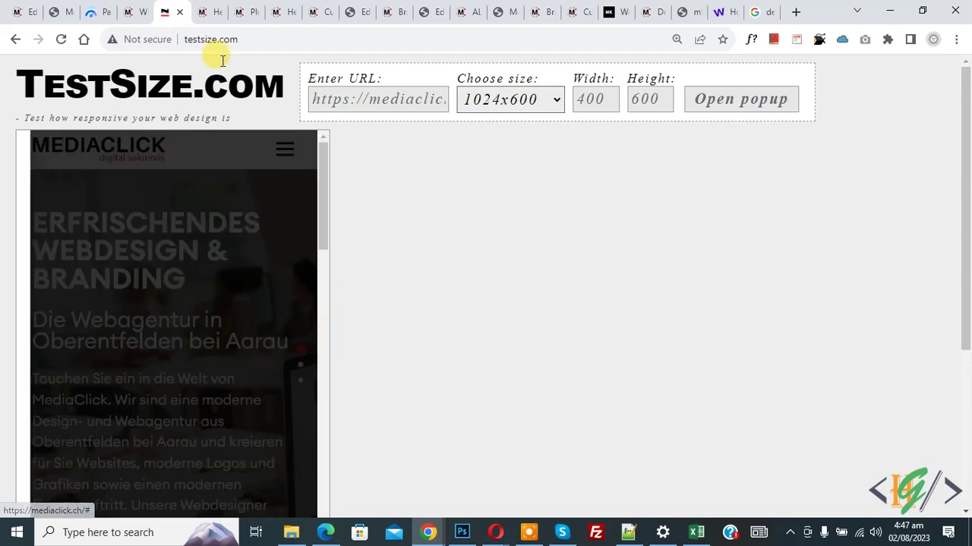
pyautogui.click(210, 12)
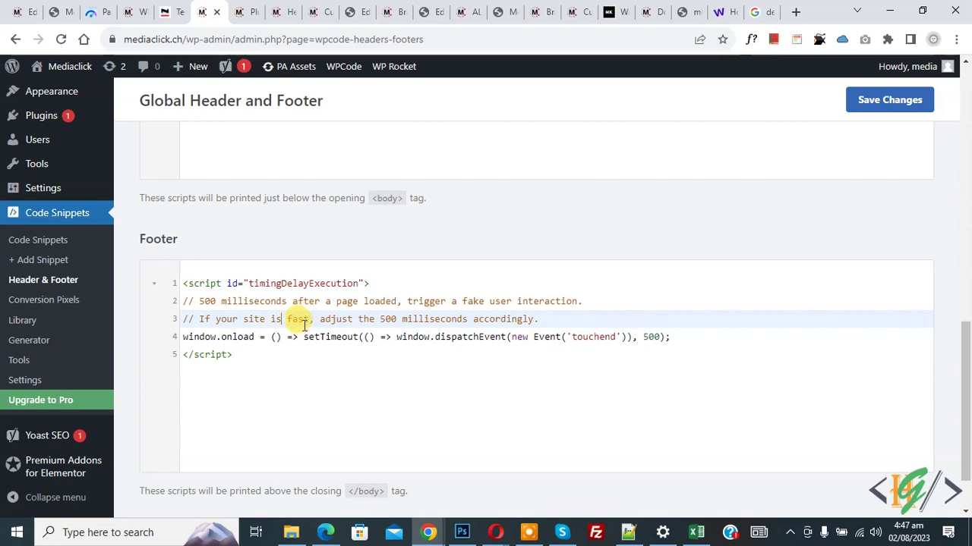
pyautogui.moveTo(289, 356)
pyautogui.mouseDown()
pyautogui.moveTo(170, 310)
pyautogui.moveTo(163, 283)
pyautogui.mouseUp()
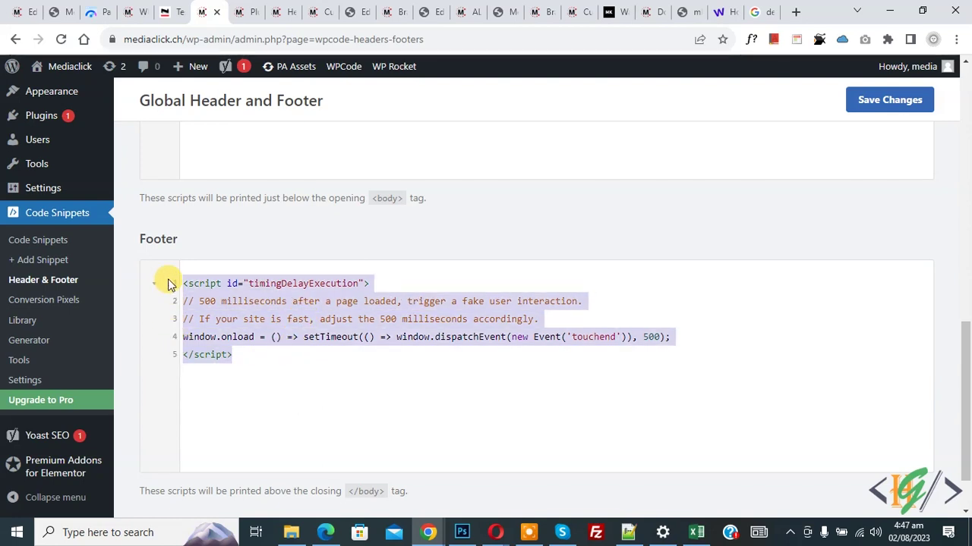